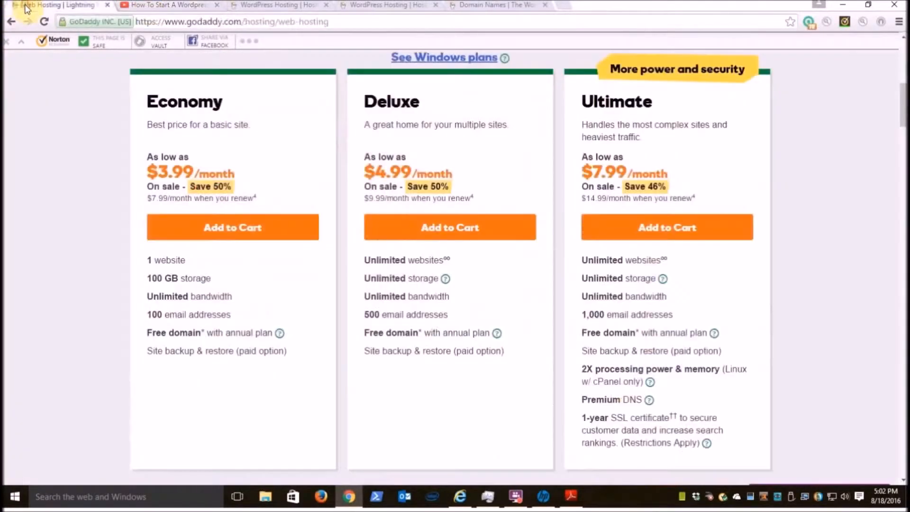
Compare GoDaddy's Linux web hosting plans with its WordPress hosting plans, including prices and website limits
left_click(26, 7)
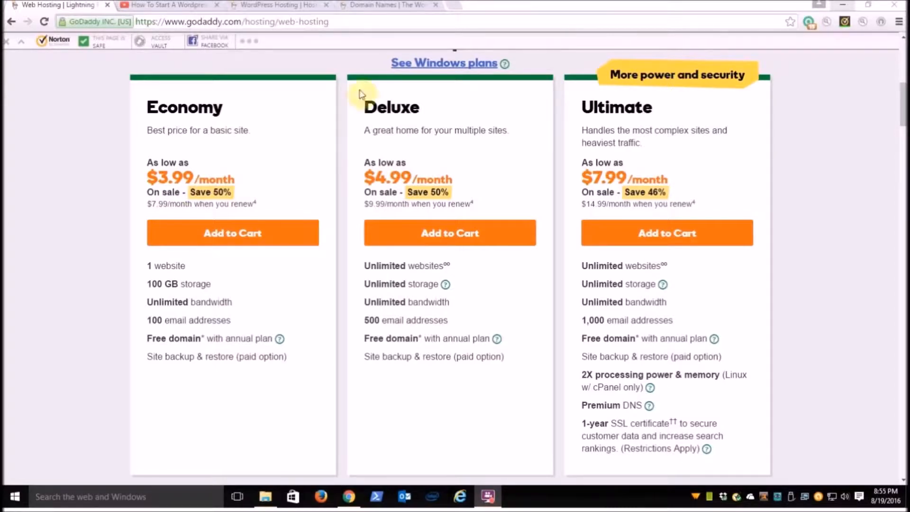
left_click(257, 6)
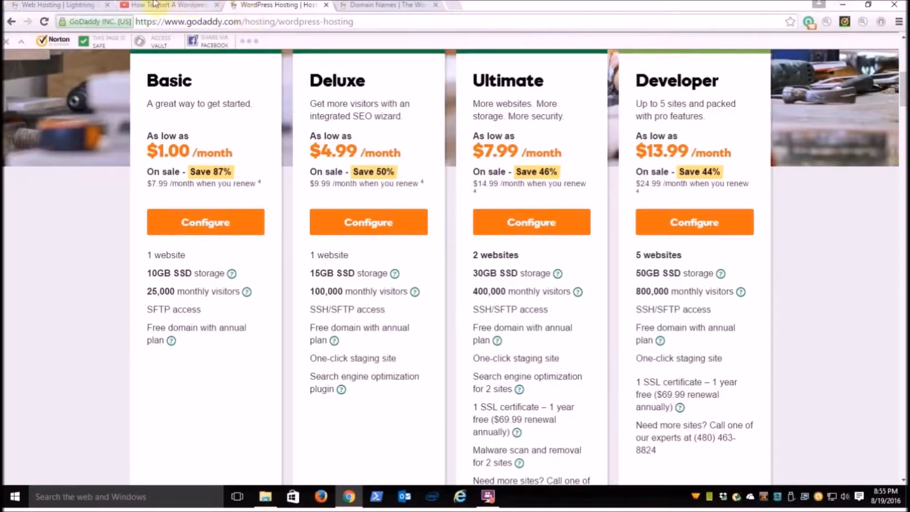
left_click(74, 5)
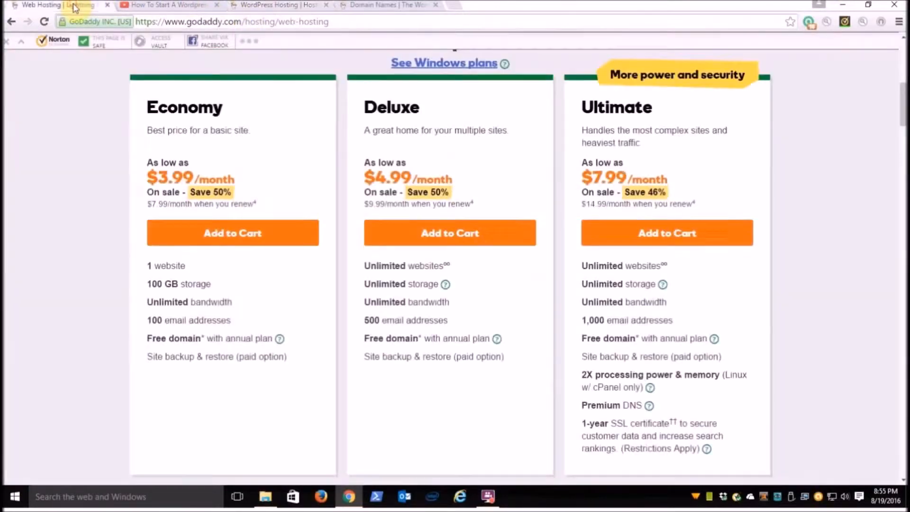
scroll(393, 175, "down", 1)
scroll(392, 174, "up", 7)
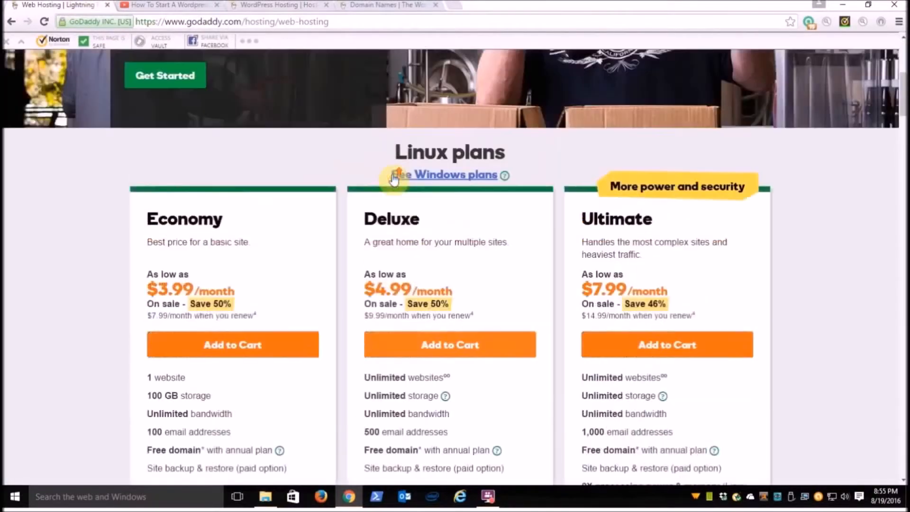
scroll(392, 174, "down", 2)
scroll(392, 175, "down", 1)
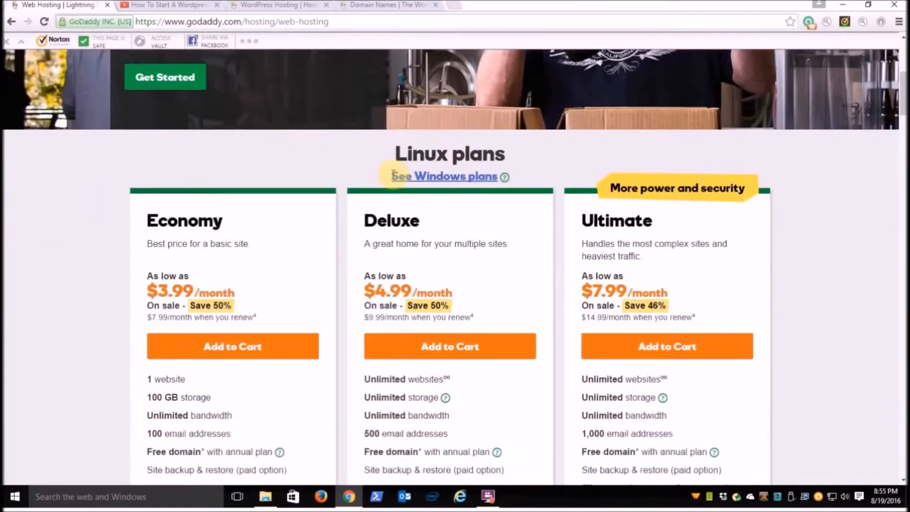
scroll(393, 175, "down", 2)
scroll(393, 175, "up", 1)
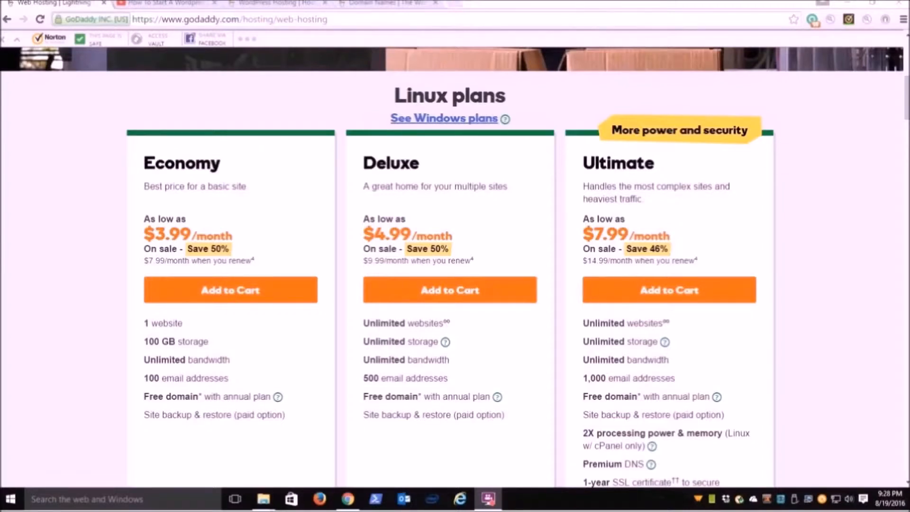
Sign in to the GoDaddy account from its home page, entering the username and account password
left_click(386, 7)
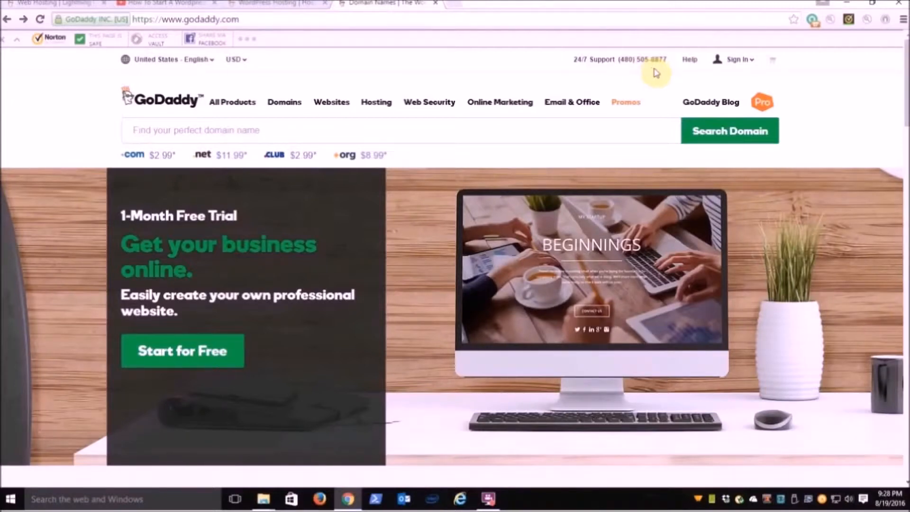
left_click(734, 66)
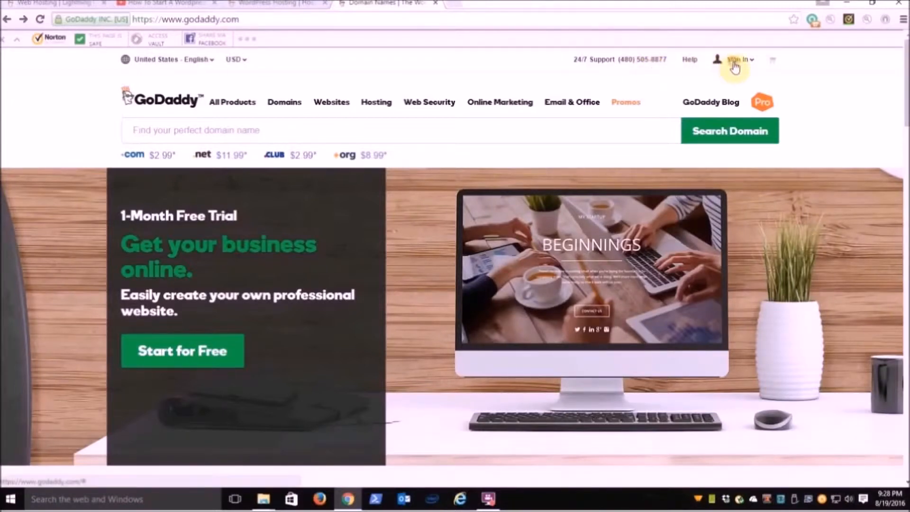
left_click(600, 150)
type("•••")
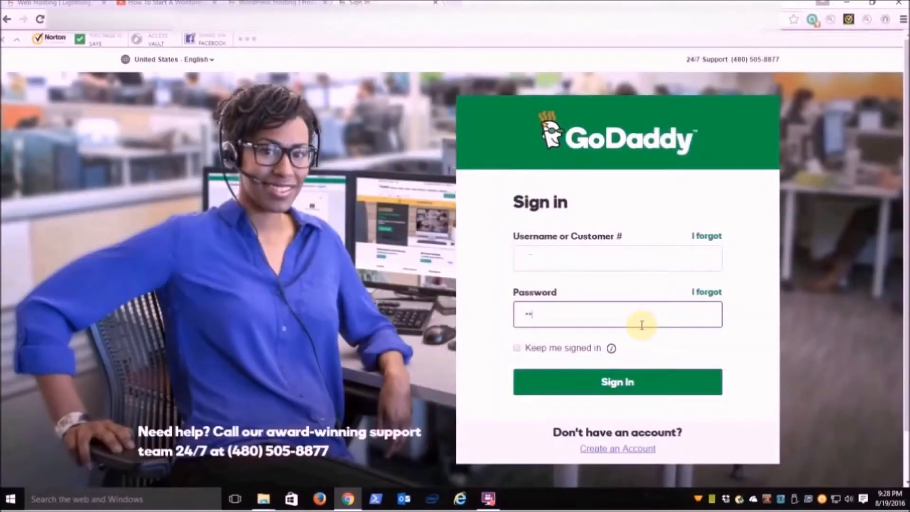
type("•••••••••")
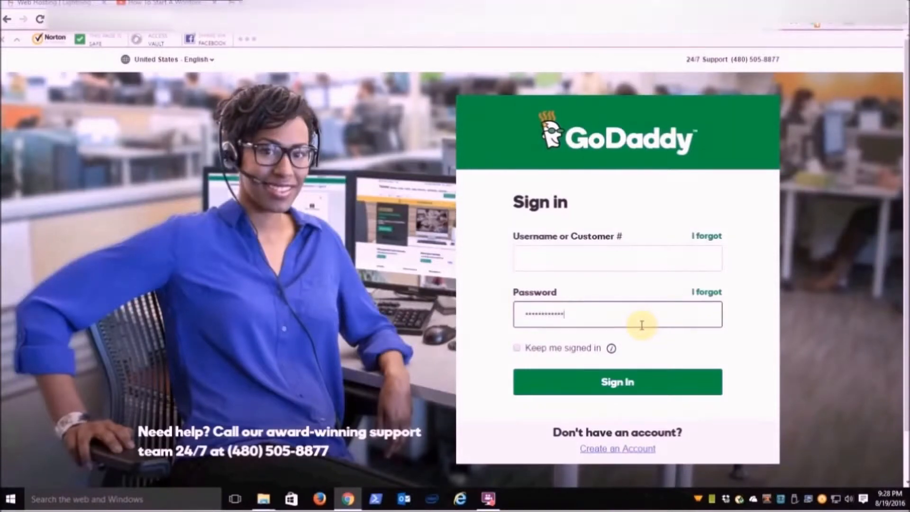
type("•")
left_click(641, 382)
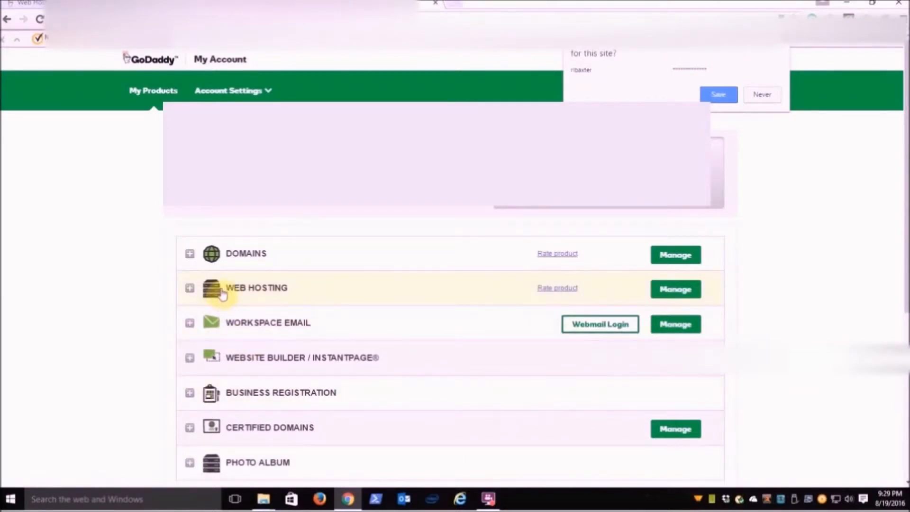
Expand the web hosting products and open management of the Deluxe Linux Hosting with cPanel account
left_click(220, 290)
scroll(219, 291, "down", 5)
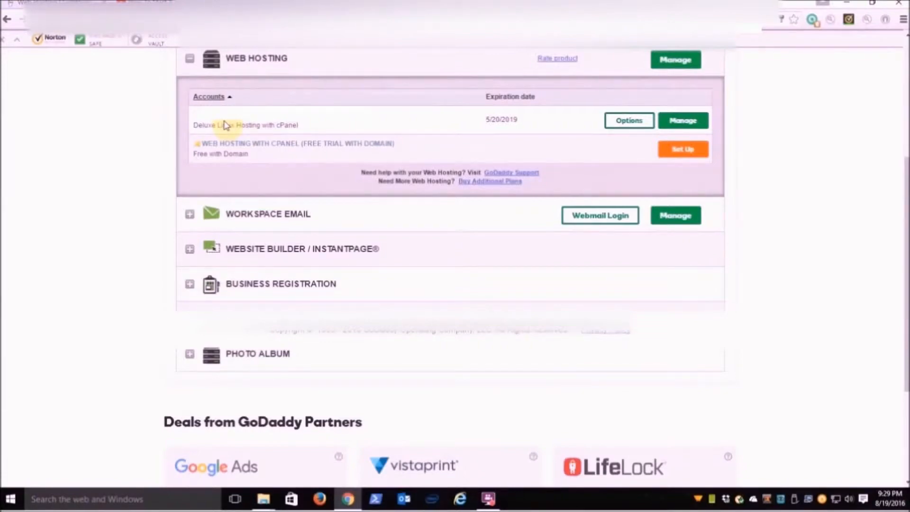
left_click(685, 126)
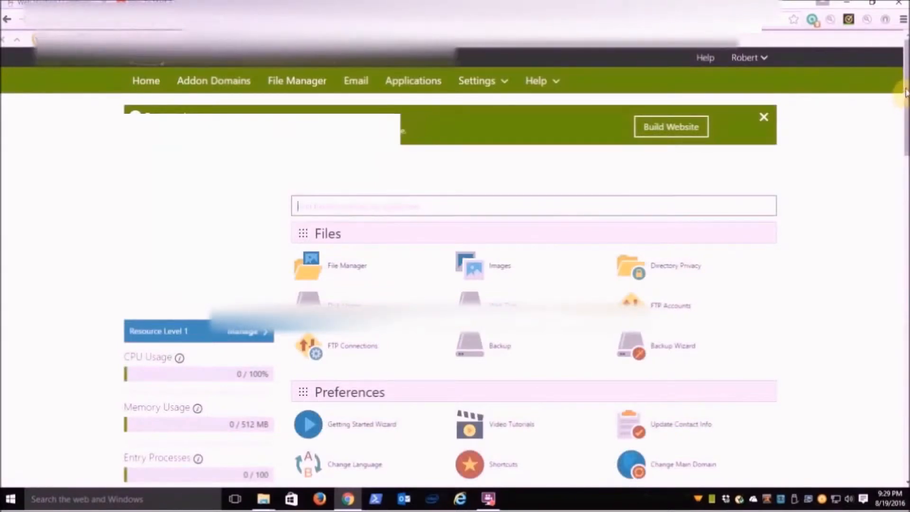
Create an addon domain for bobtest.us in cPanel, keeping the automatically filled subdomain and document root
left_click_drag(901, 96, 905, 256)
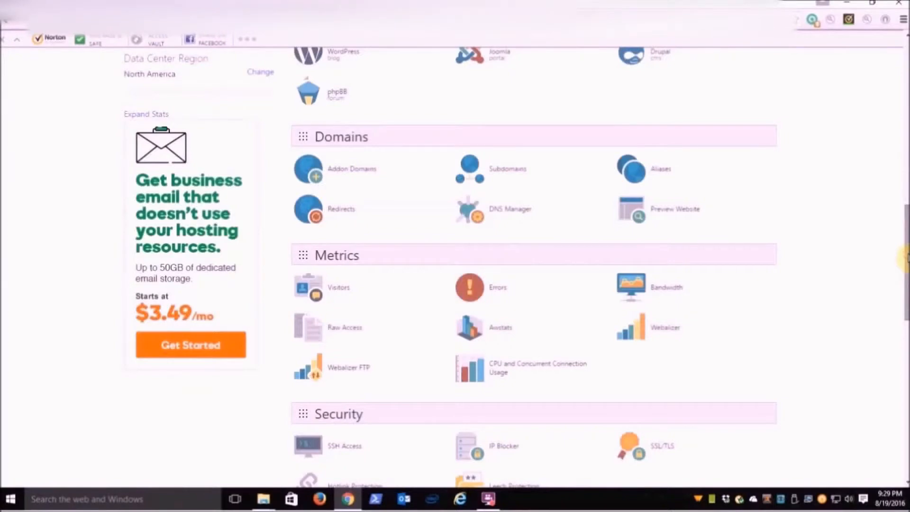
left_click(332, 171)
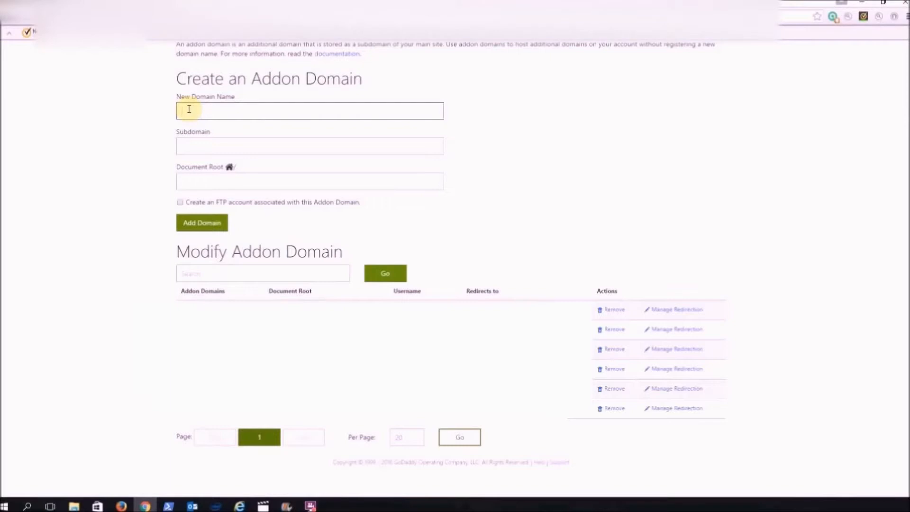
type("b")
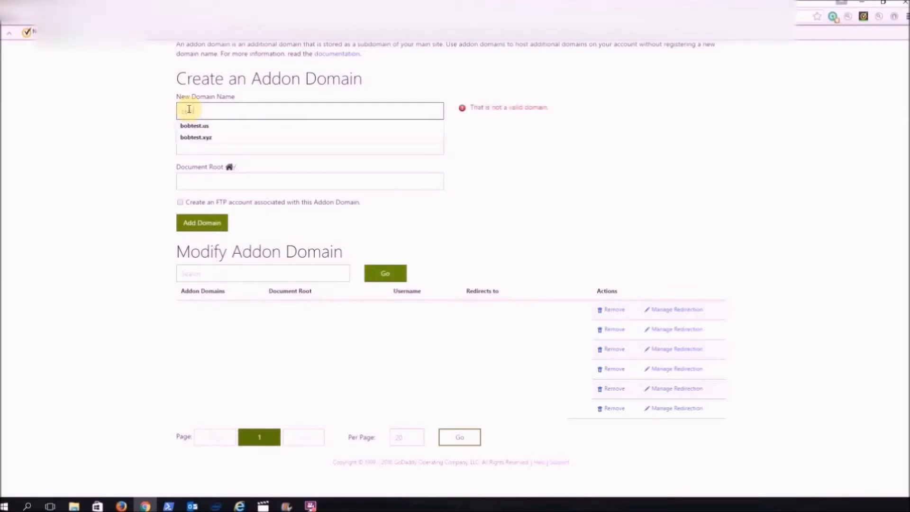
type("obtest.u")
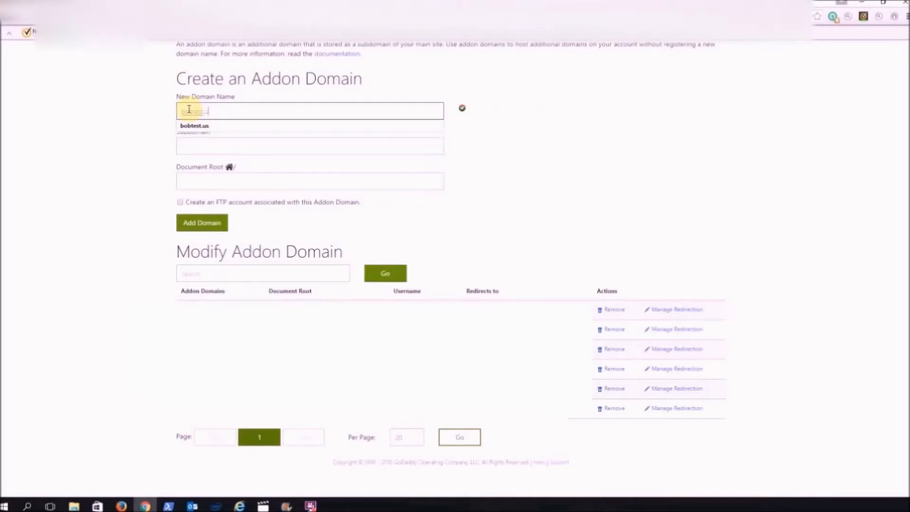
type("s")
left_click(199, 145)
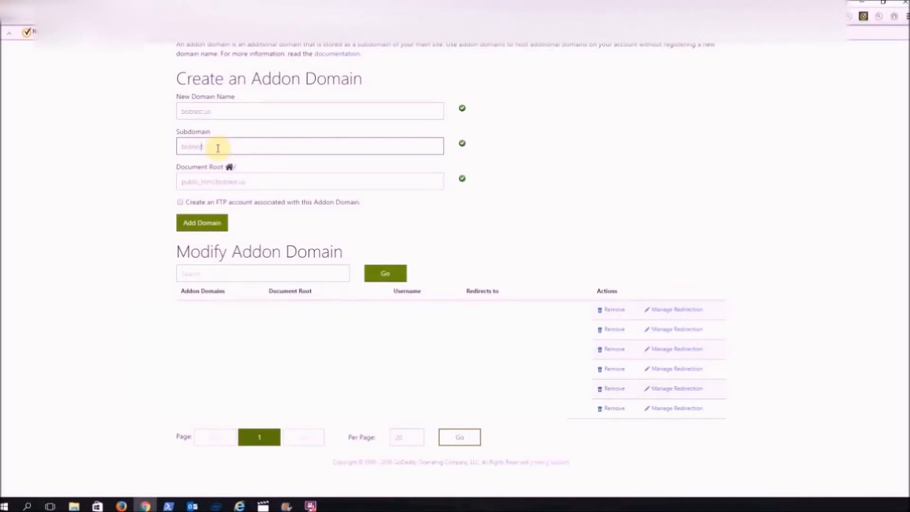
left_click(195, 229)
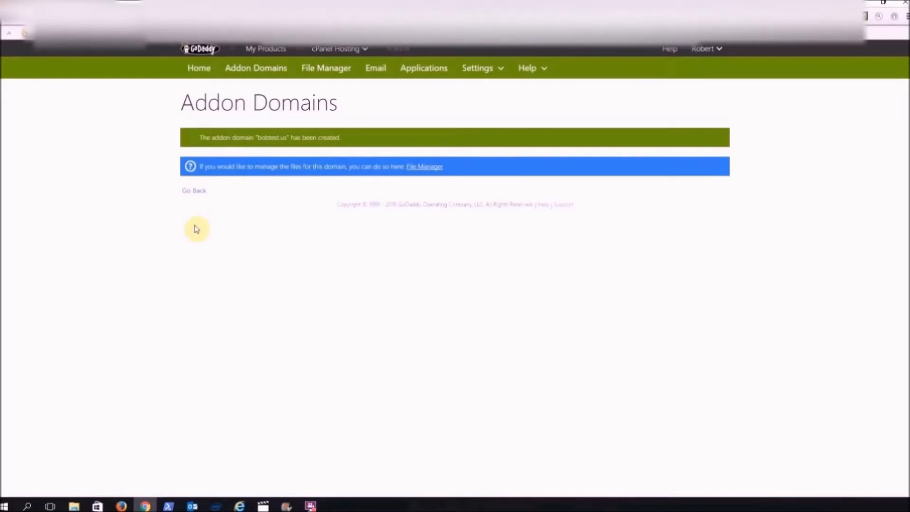
Return to the cPanel home page and start a new WordPress installation from the web applications
left_click(199, 69)
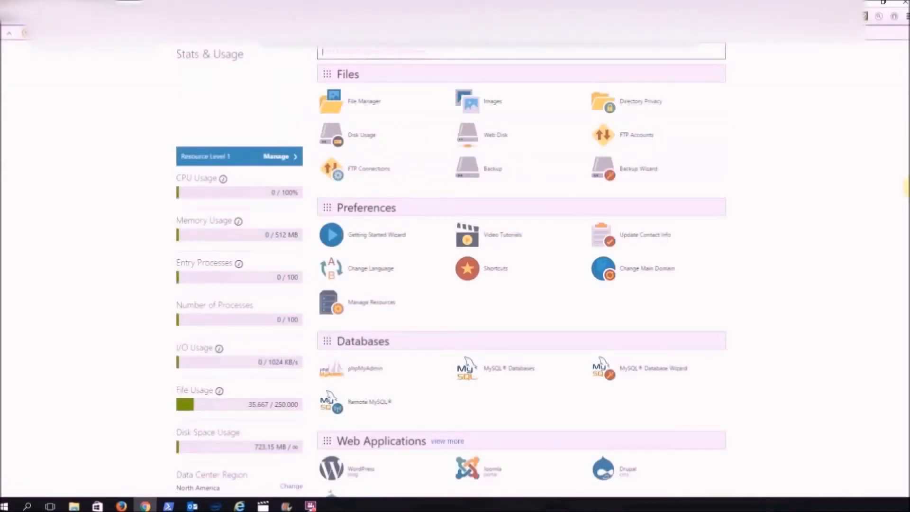
scroll(372, 397, "down", 3)
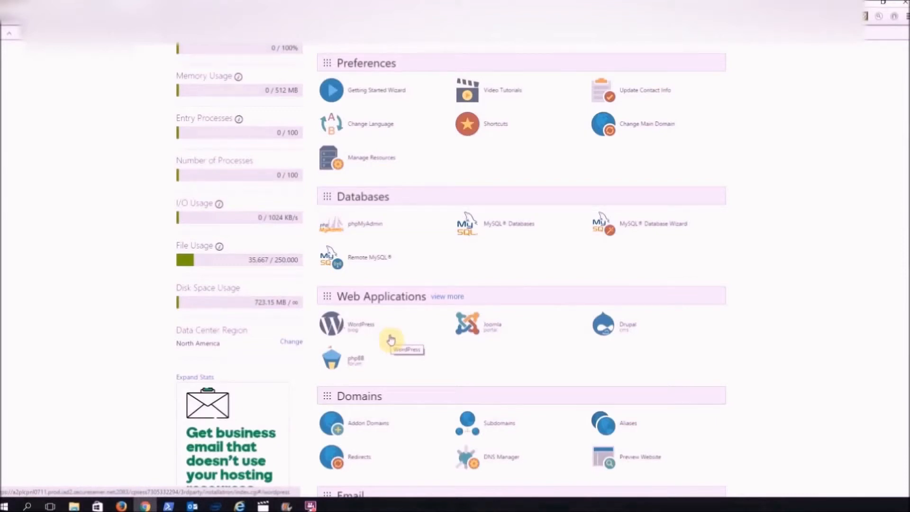
left_click(360, 330)
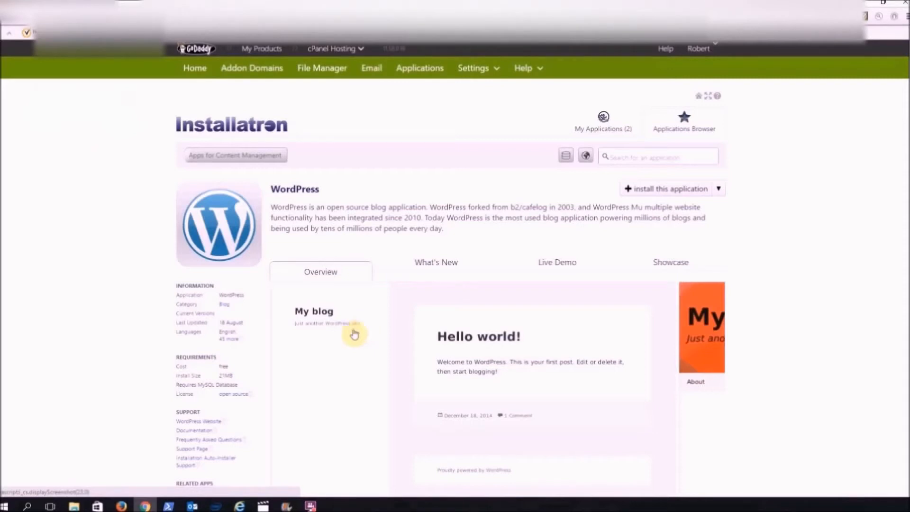
left_click(676, 193)
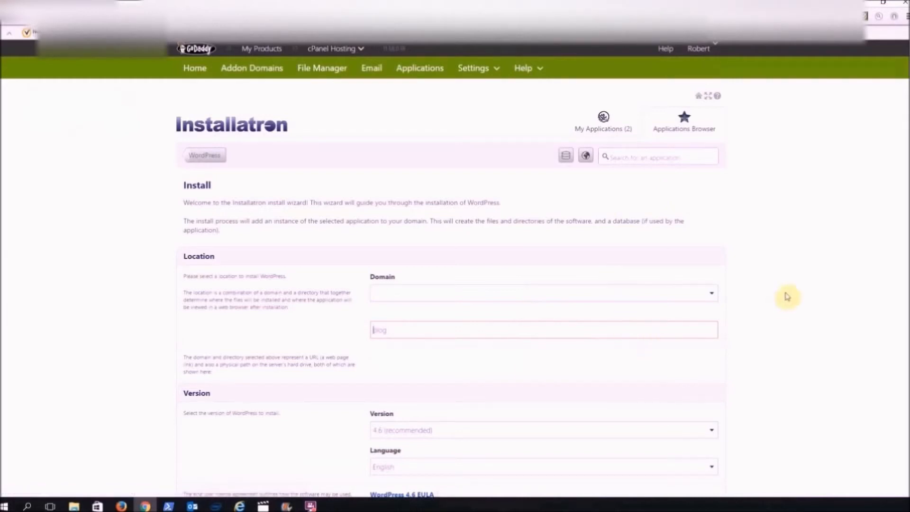
left_click(711, 294)
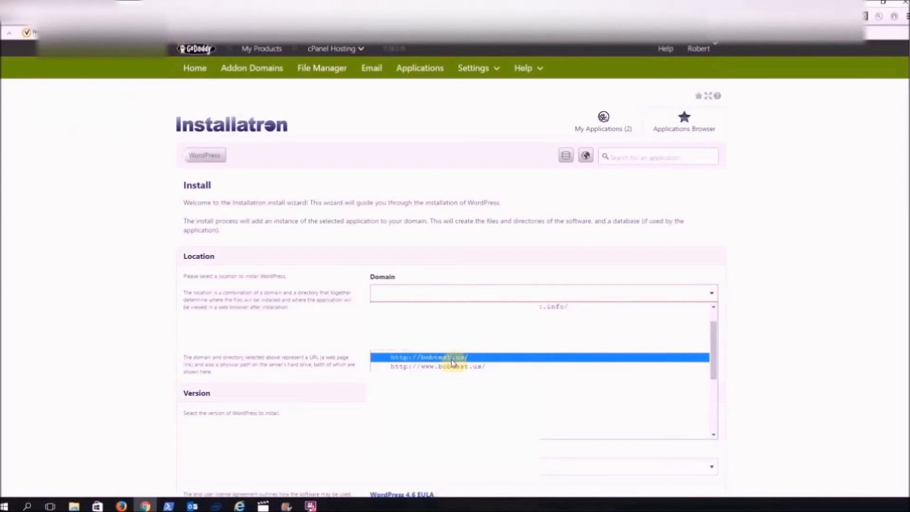
left_click(452, 357)
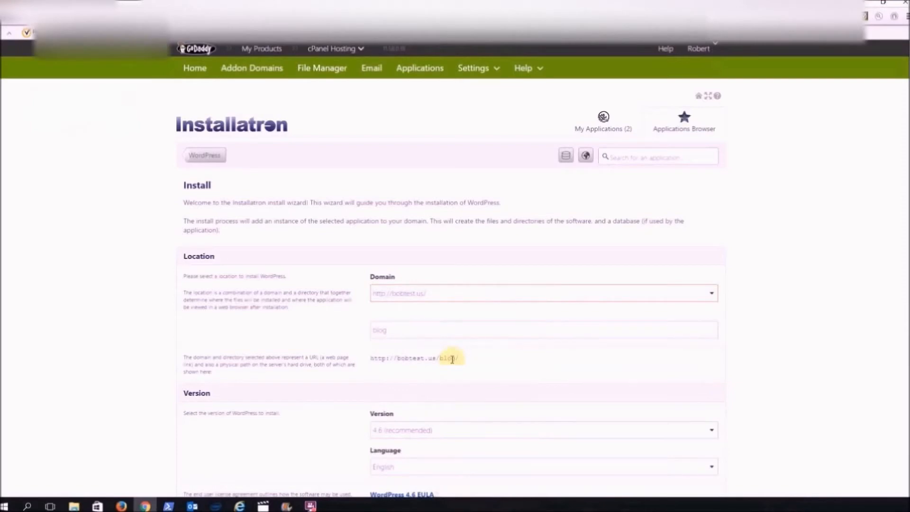
left_click(389, 330)
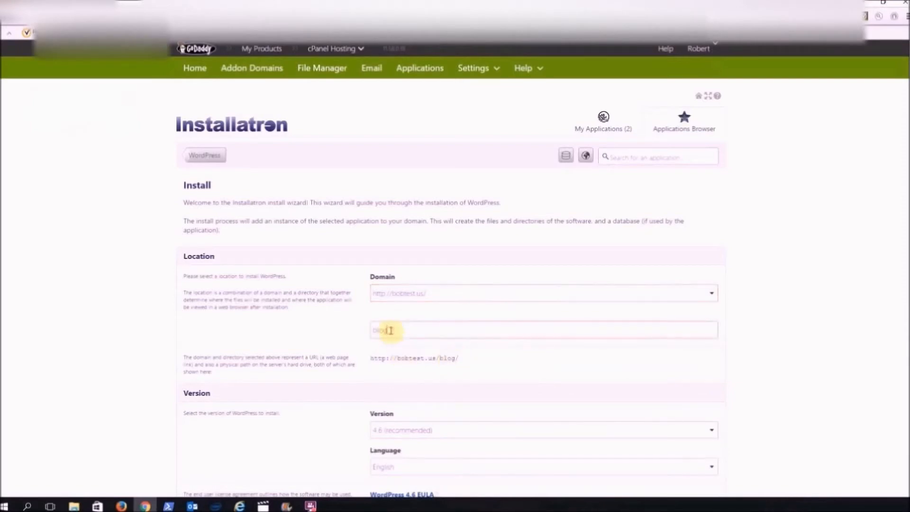
left_click_drag(390, 330, 349, 327)
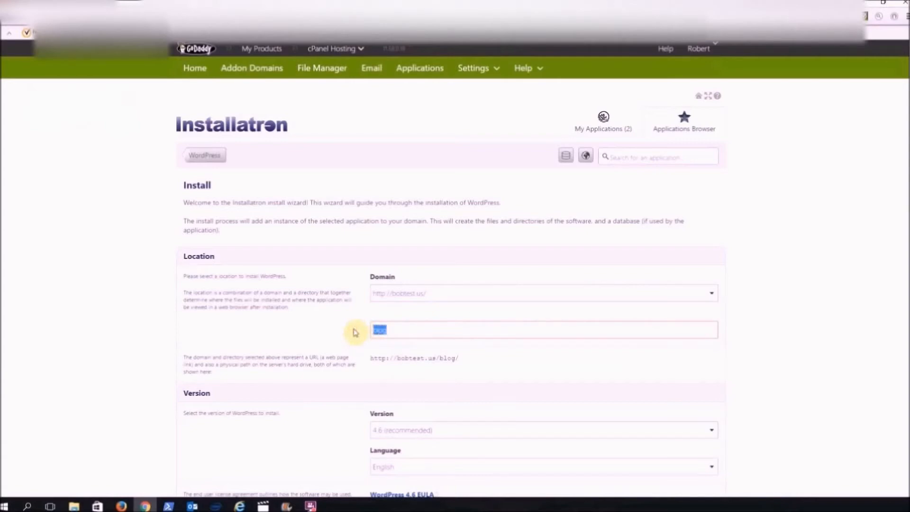
key("BackSpace")
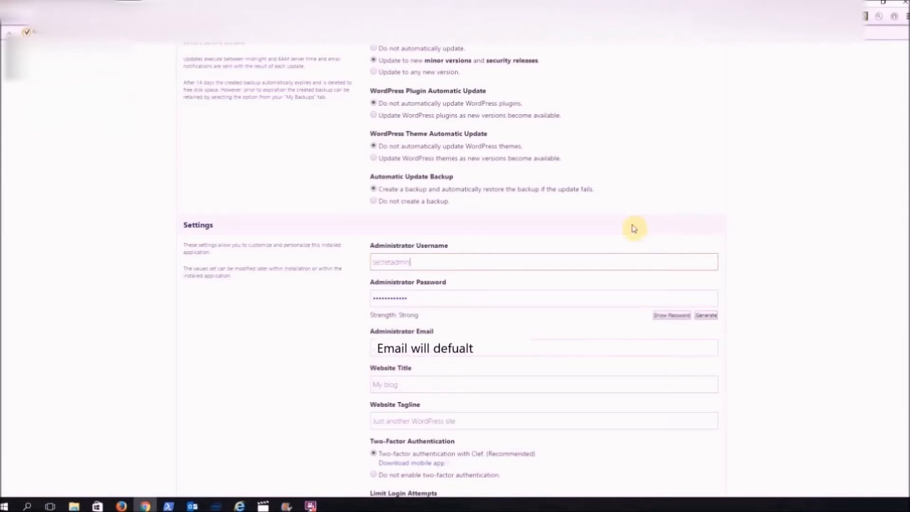
Replace the generated administrator password with a custom administrator password in the WordPress install settings
left_click_drag(408, 299, 368, 303)
type("••••••")
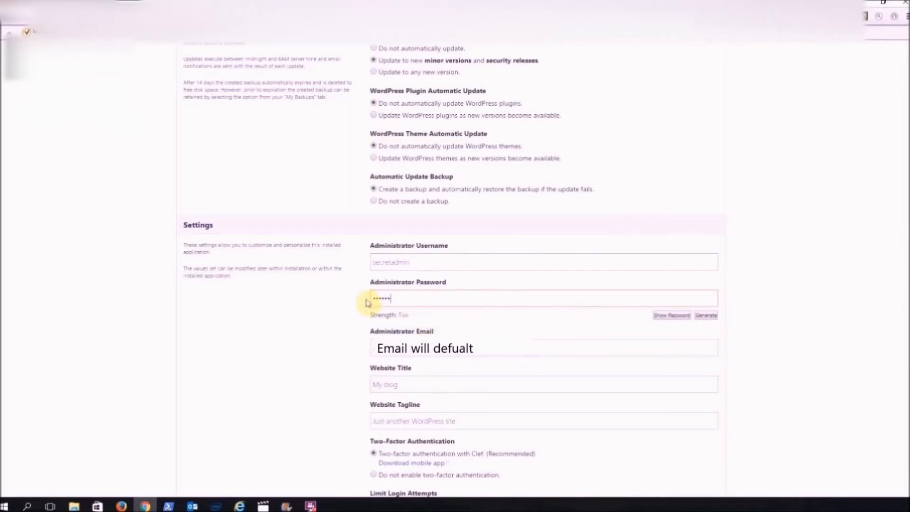
type("••")
key("BackSpace")
key("BackSpace")
key("BackSpace")
key("BackSpace")
key("BackSpace")
key("BackSpace")
key("BackSpace")
key("BackSpace")
type("************")
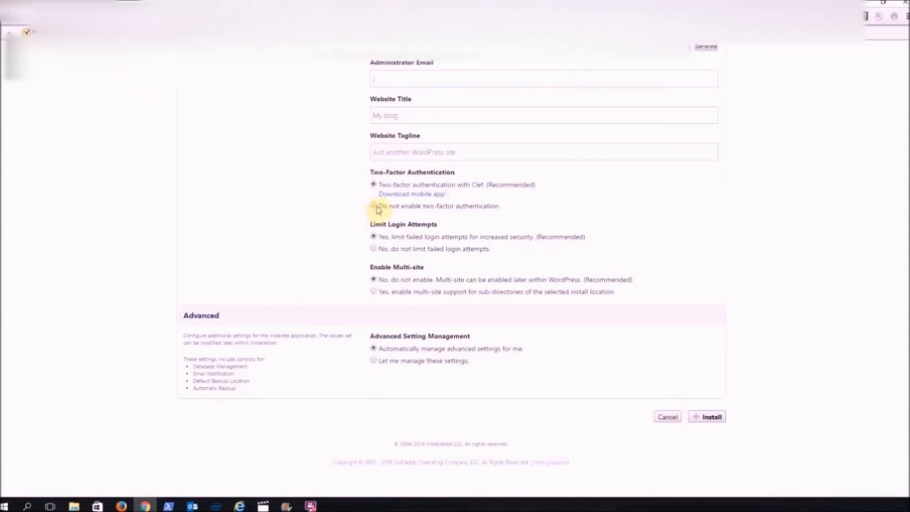
Choose not to enable two-factor authentication and run the WordPress installation
left_click(375, 207)
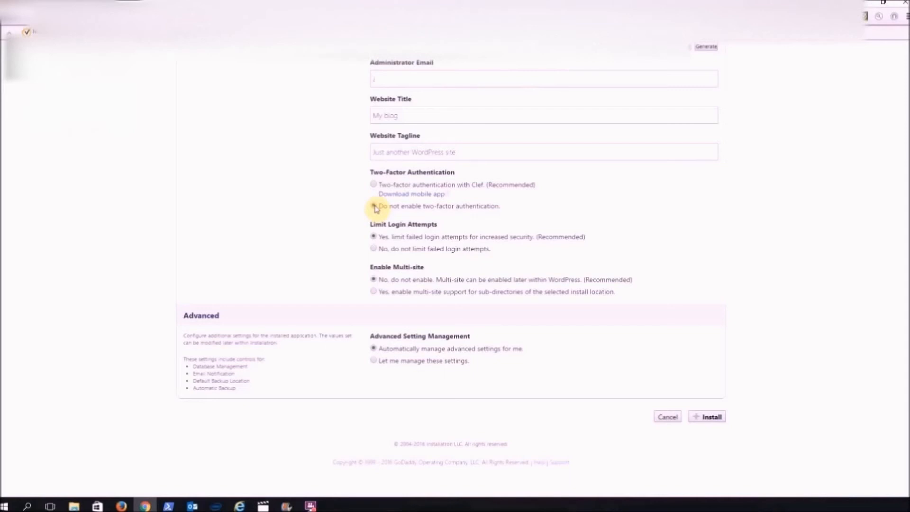
left_click(711, 421)
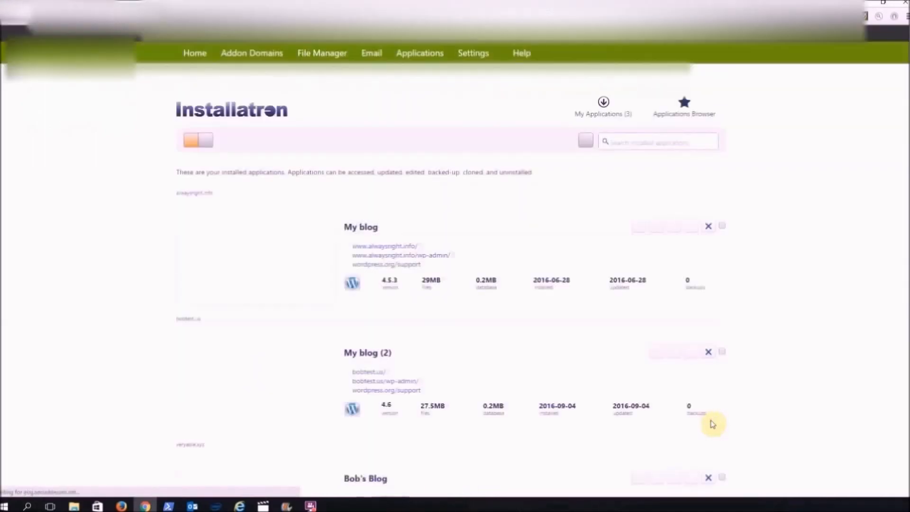
scroll(712, 423, "down", 3)
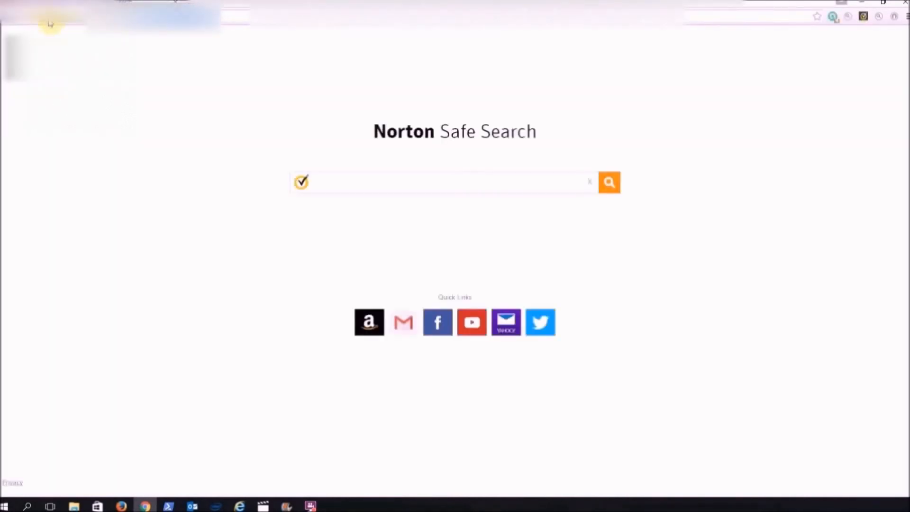
type("www")
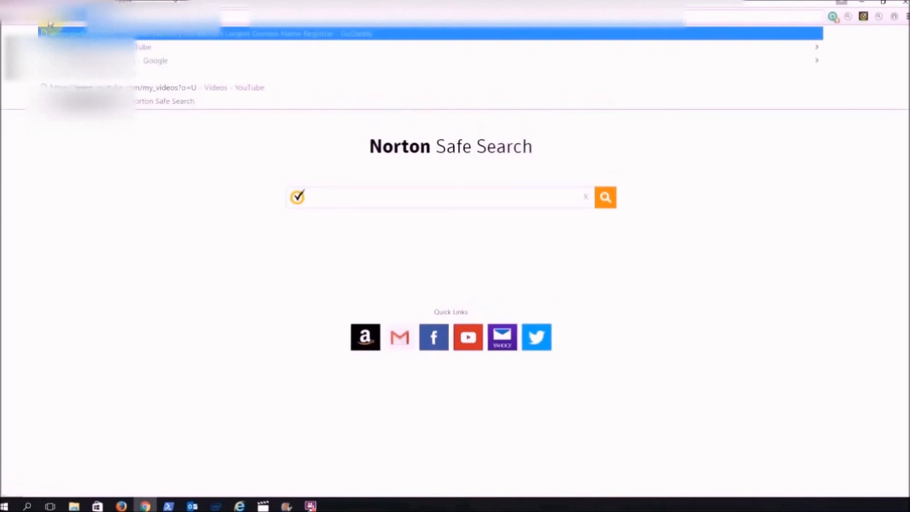
type(".bobtest")
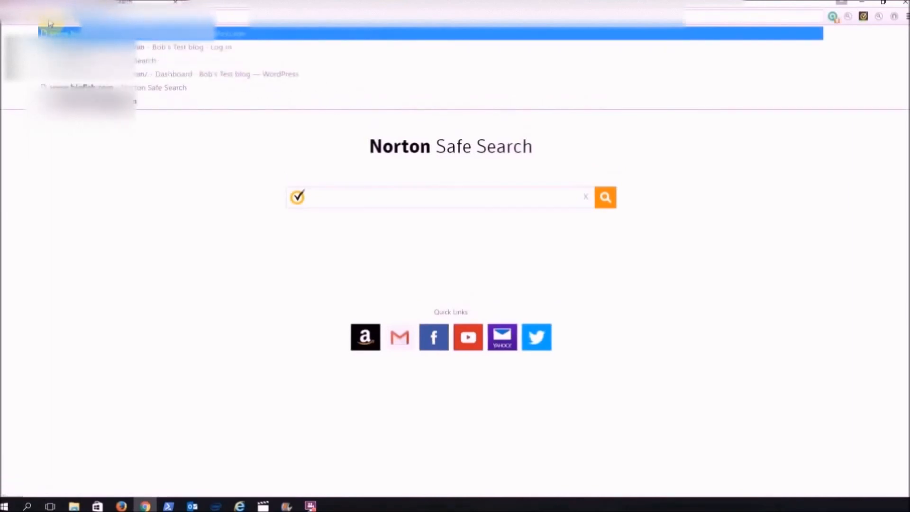
type(".us")
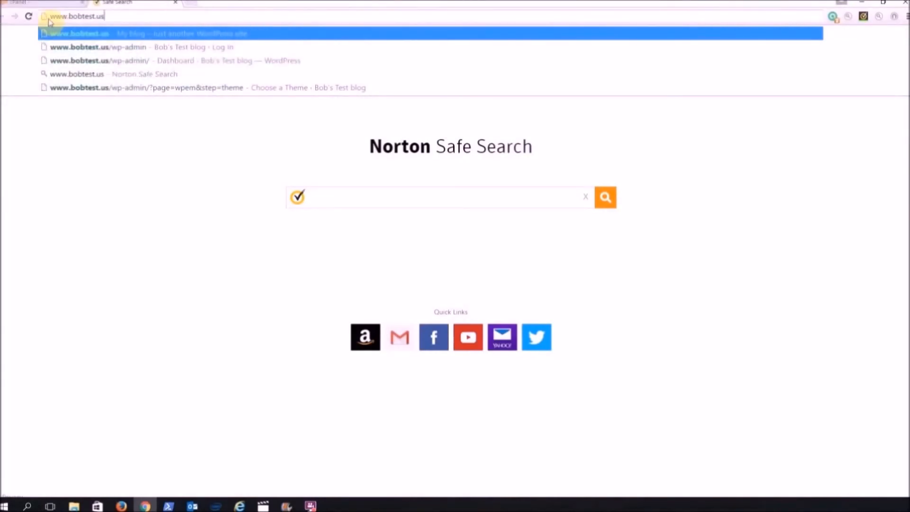
key("Return")
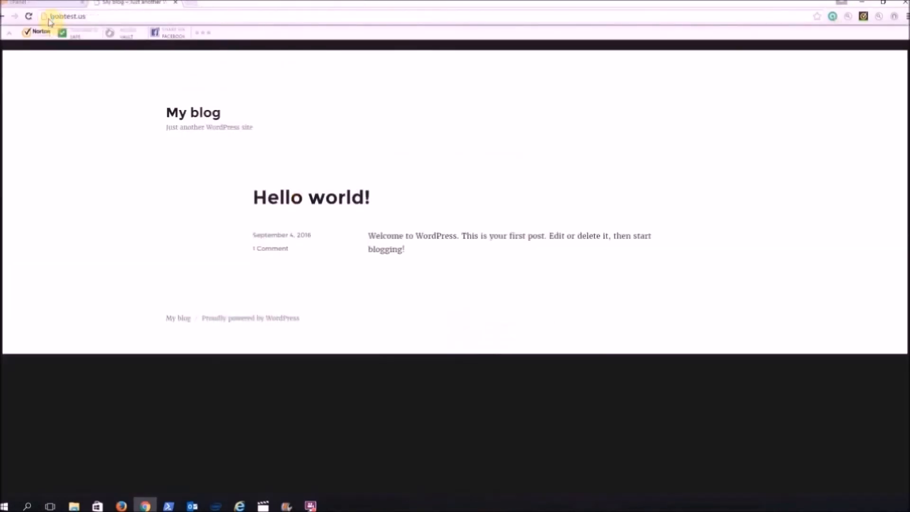